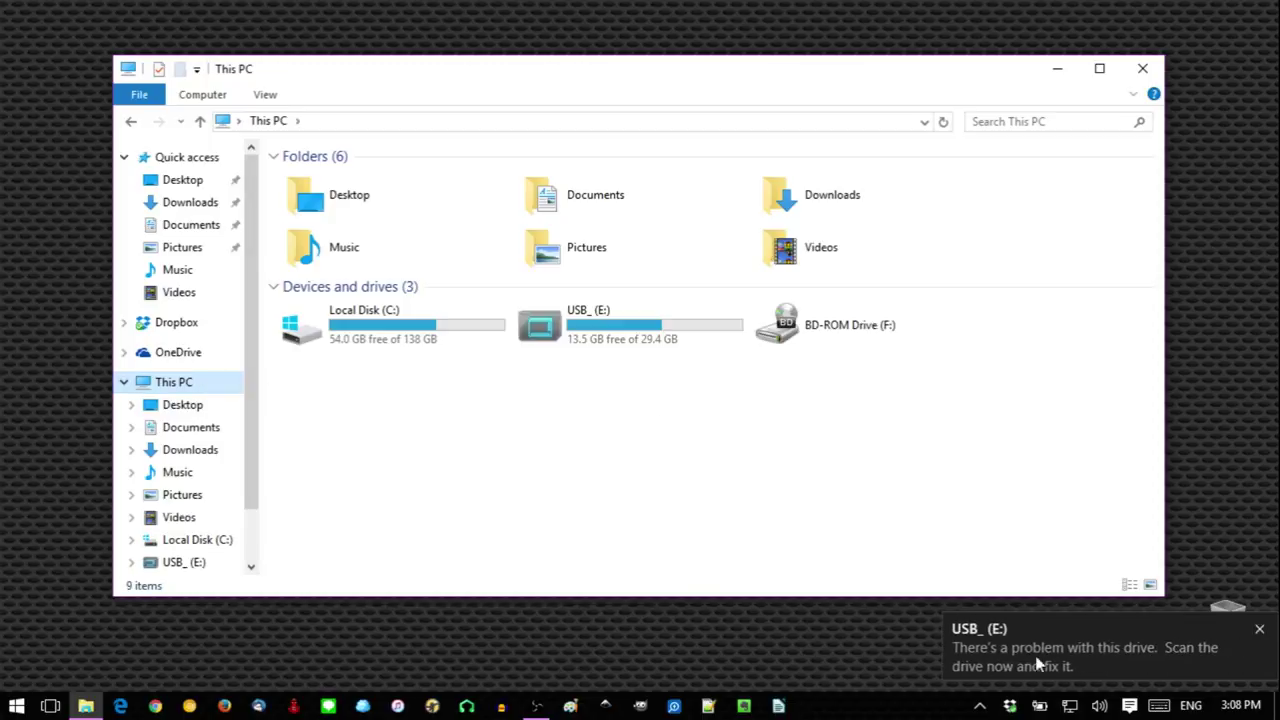
# Step: Dismiss the two notifications about the USB_ (E:) drive and leave the drive deselected in This PC
pyautogui.click(611, 321)
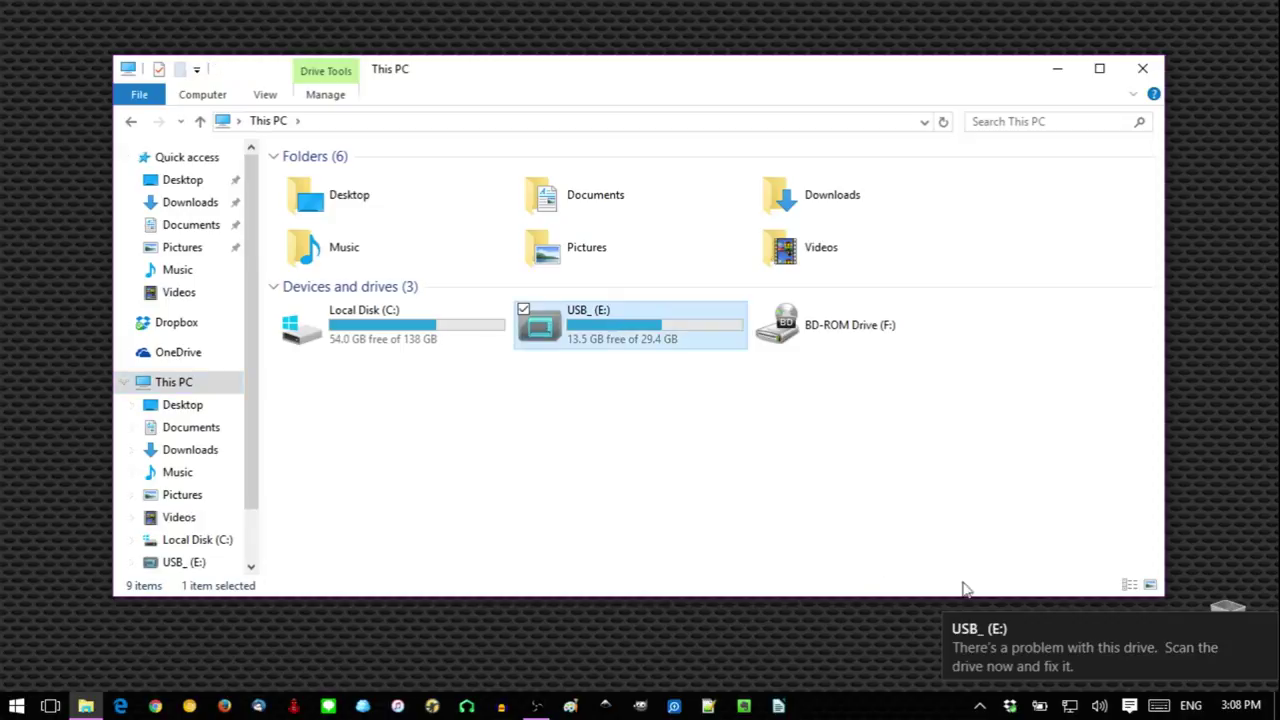
pyautogui.click(1260, 632)
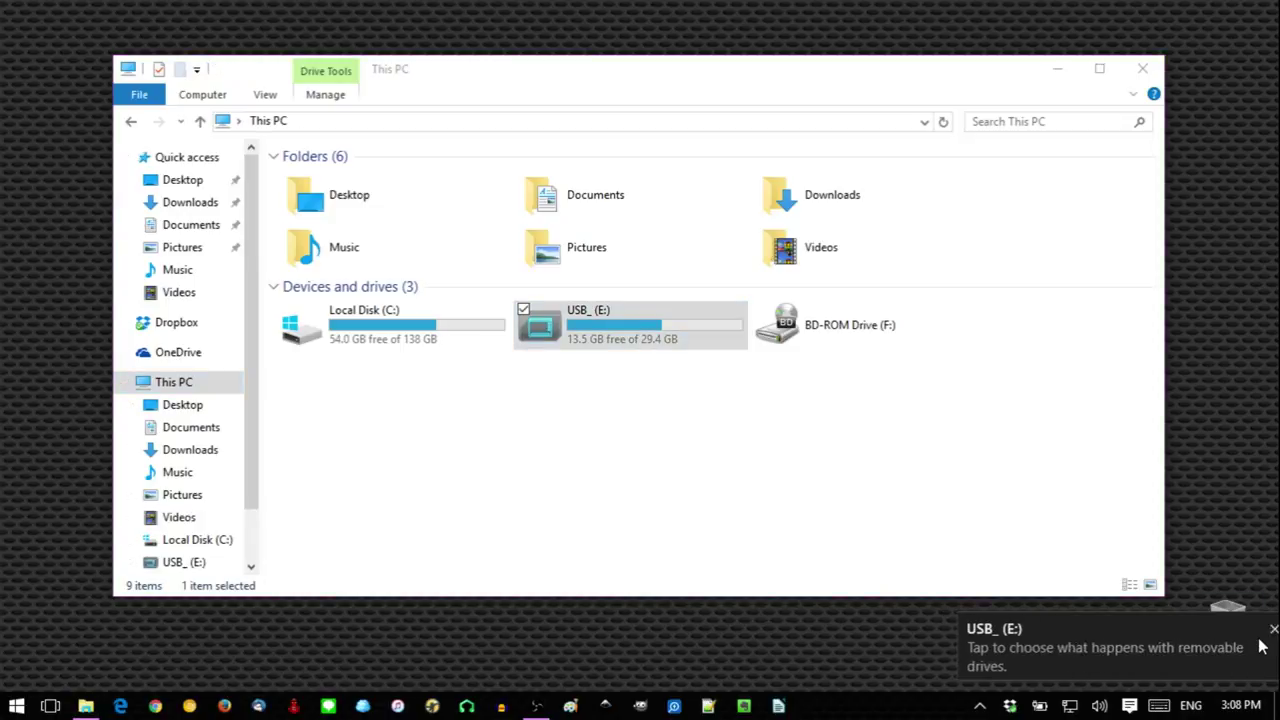
pyautogui.click(1260, 636)
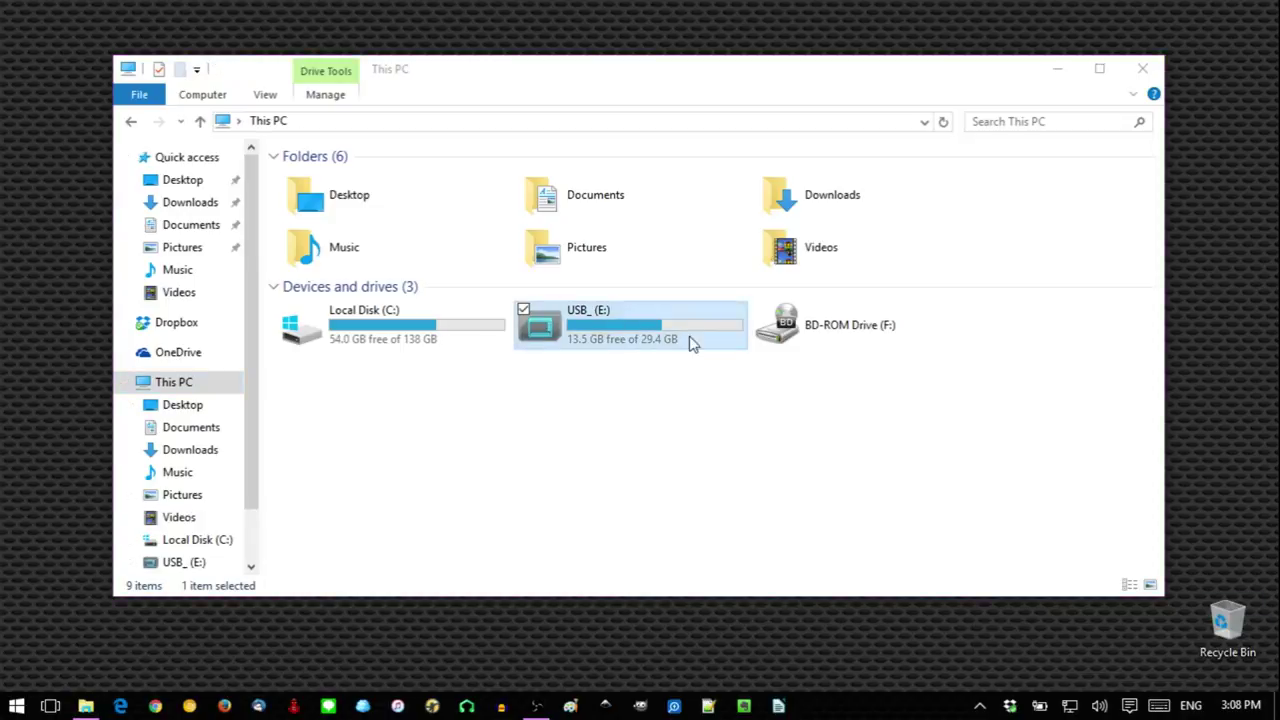
pyautogui.click(557, 437)
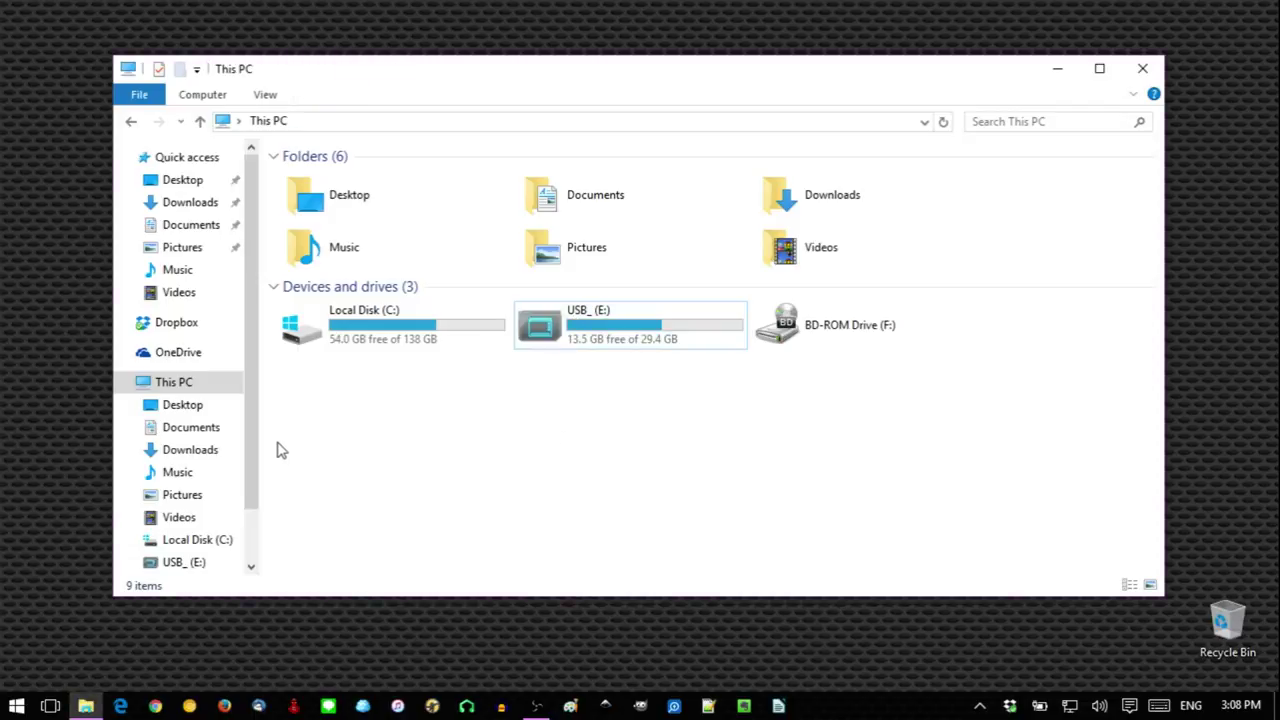
# Step: Launch unetbootin-windows-613.exe from the Downloads folder, allow it to make changes, and place the folder window beside UNetbootin
pyautogui.click(229, 451)
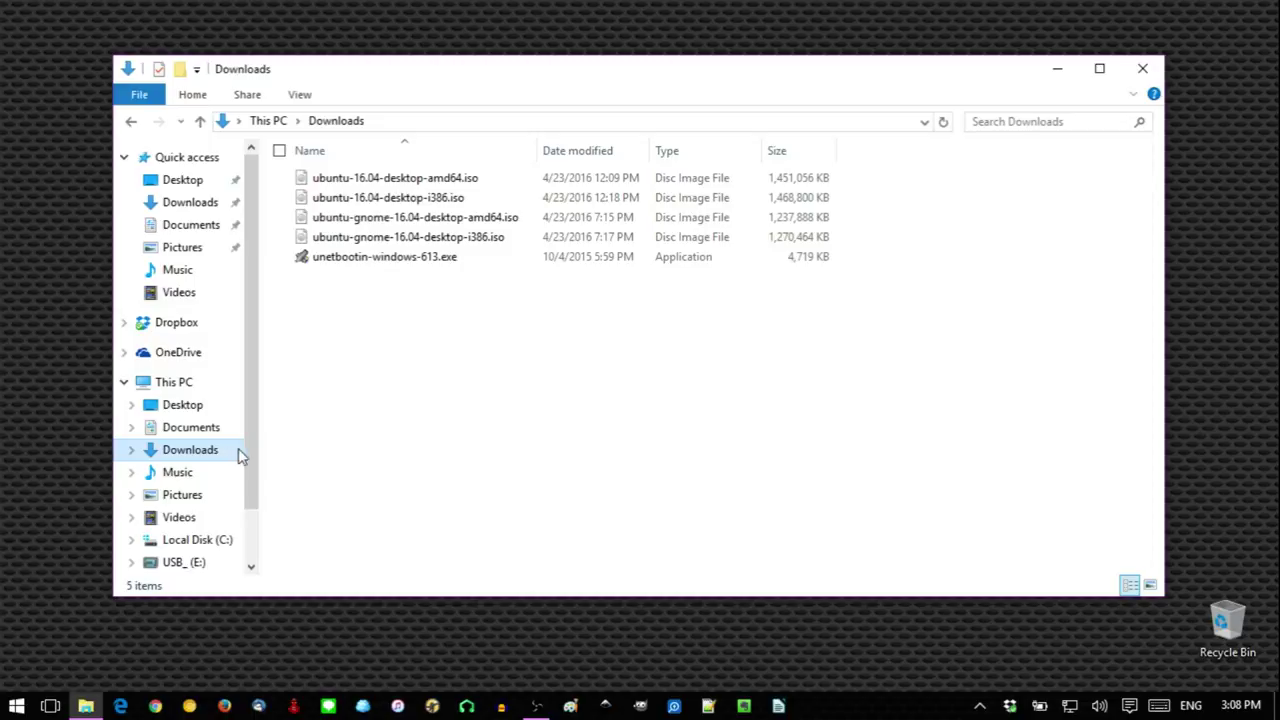
pyautogui.doubleClick(352, 258)
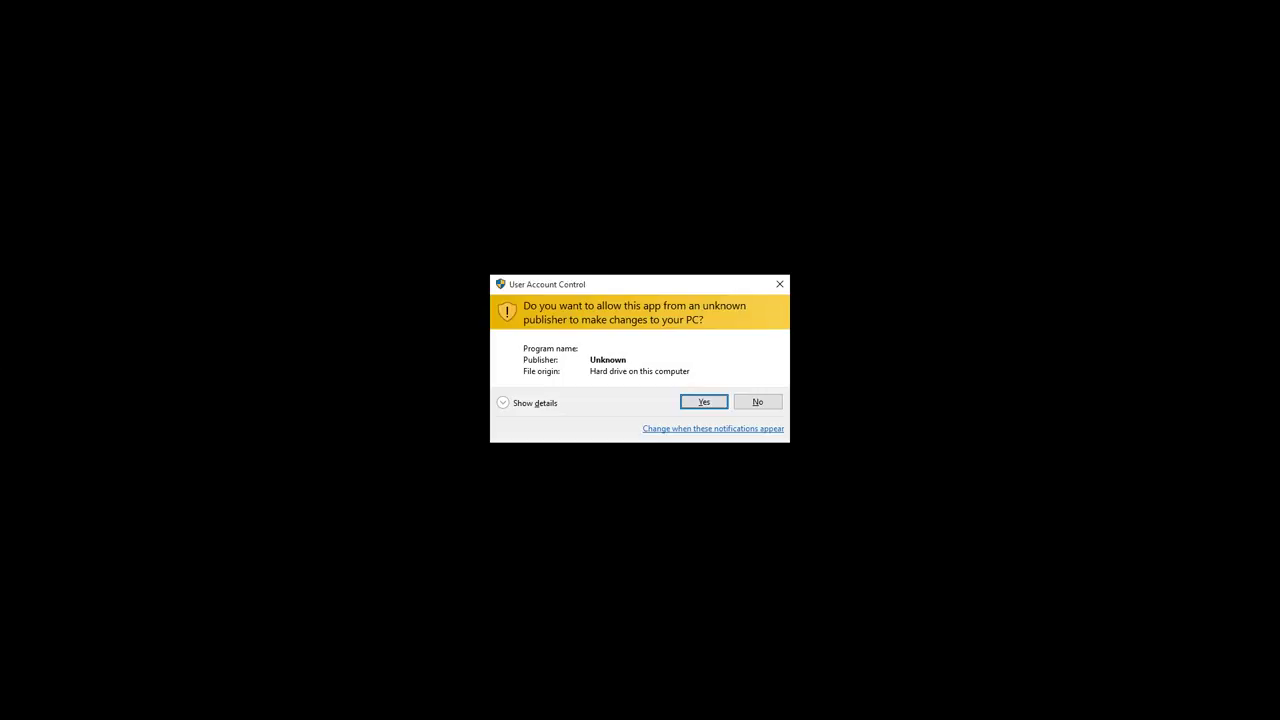
pyautogui.press('Return')
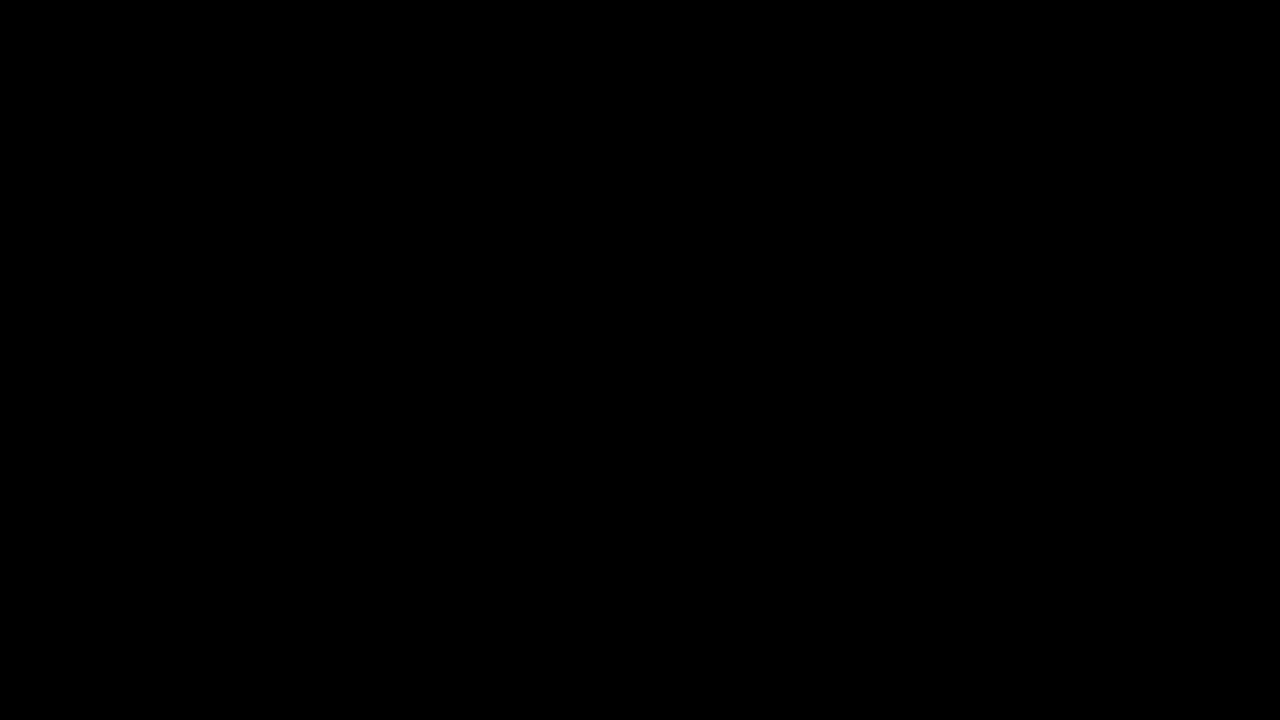
pyautogui.moveTo(786, 77); pyautogui.dragTo(1137, 70)
pyautogui.moveTo(952, 80); pyautogui.dragTo(1068, 65)
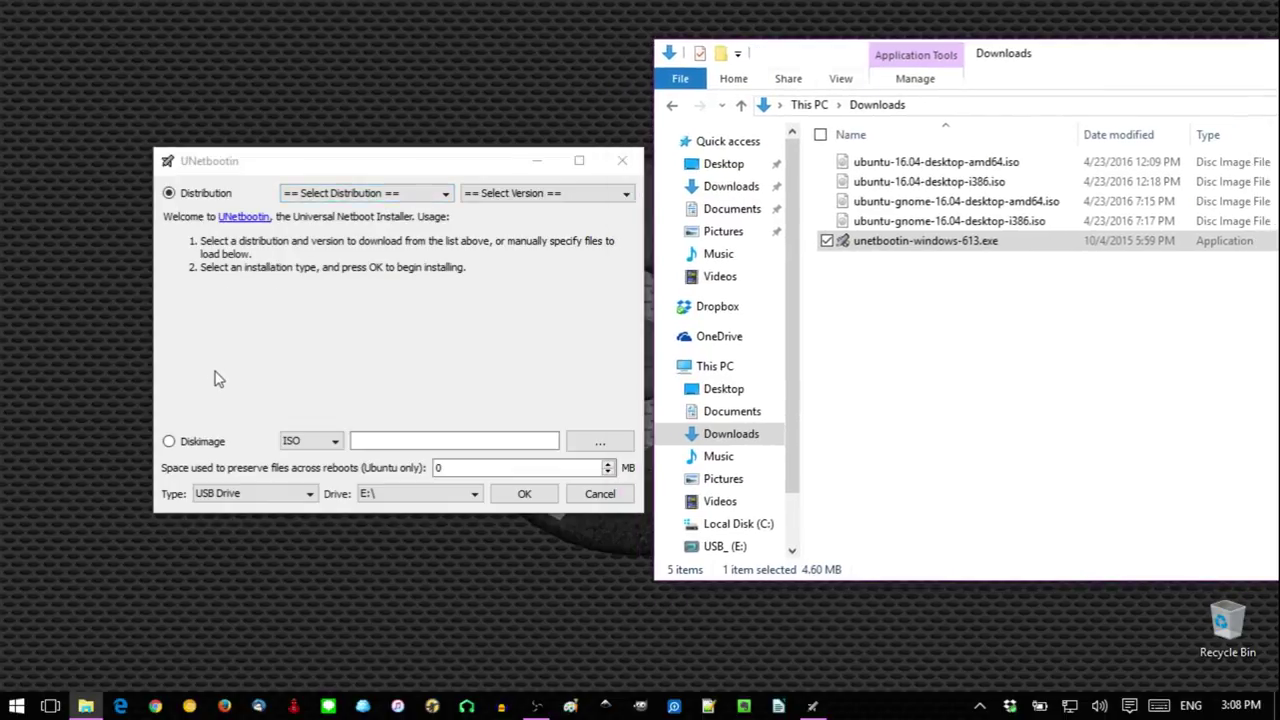
# Step: Set the source to Diskimage and load ubuntu-16.04-desktop-amd64.iso from the Downloads folder
pyautogui.click(171, 449)
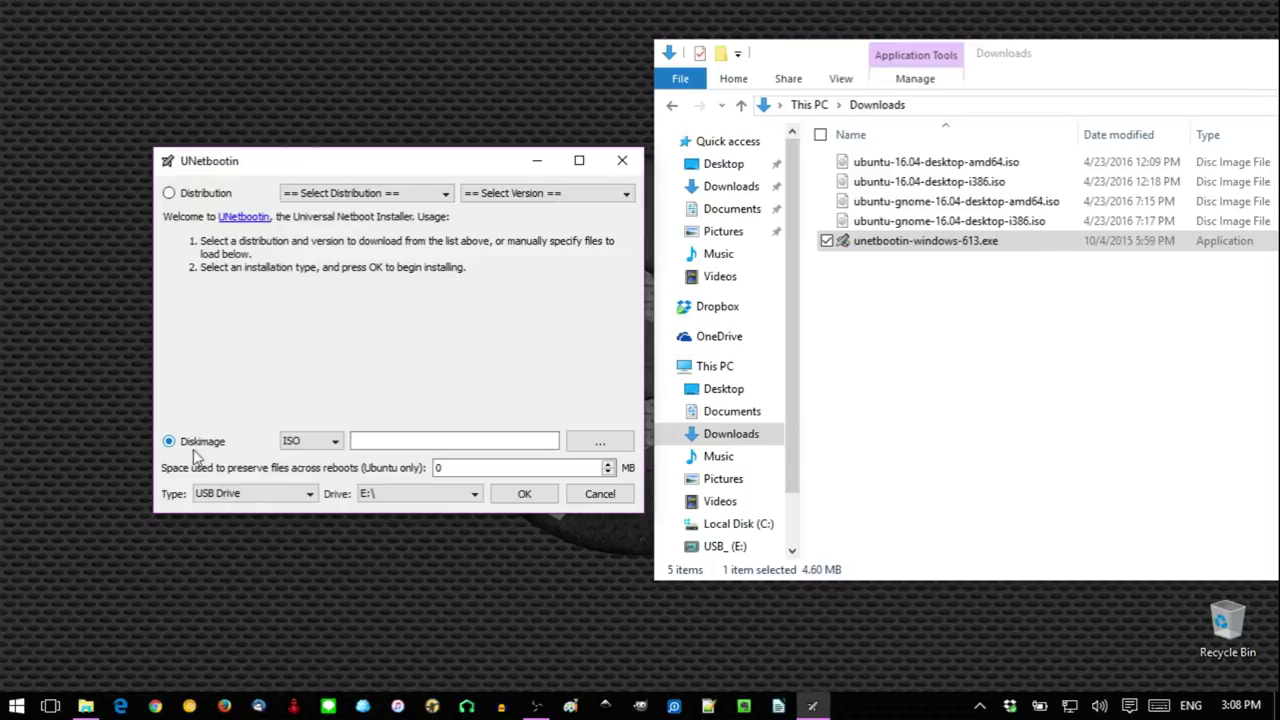
pyautogui.click(600, 442)
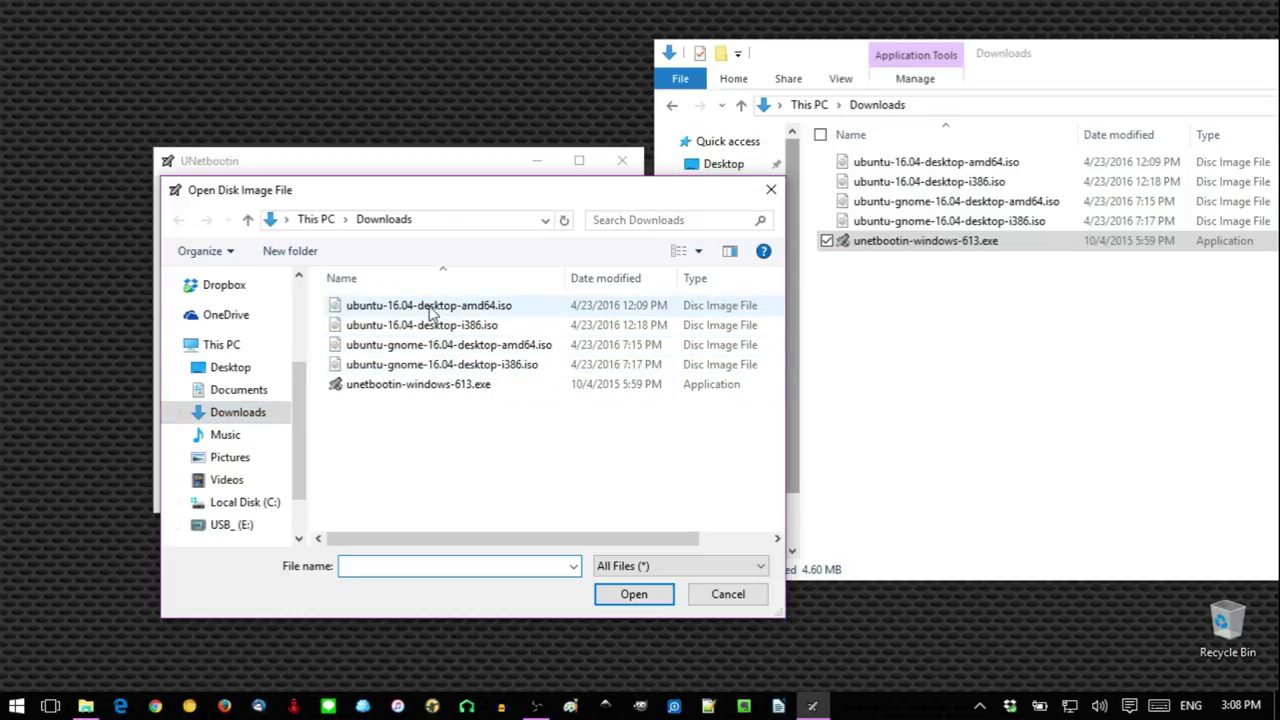
pyautogui.click(432, 309)
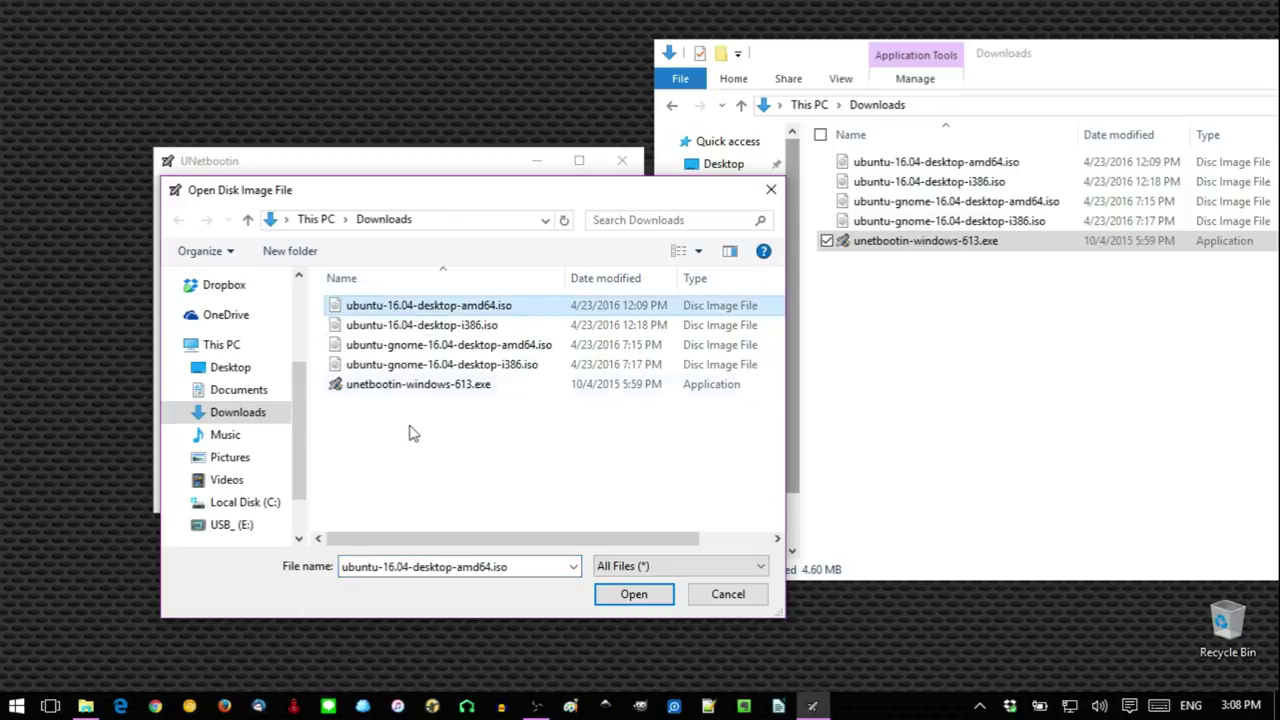
pyautogui.click(612, 600)
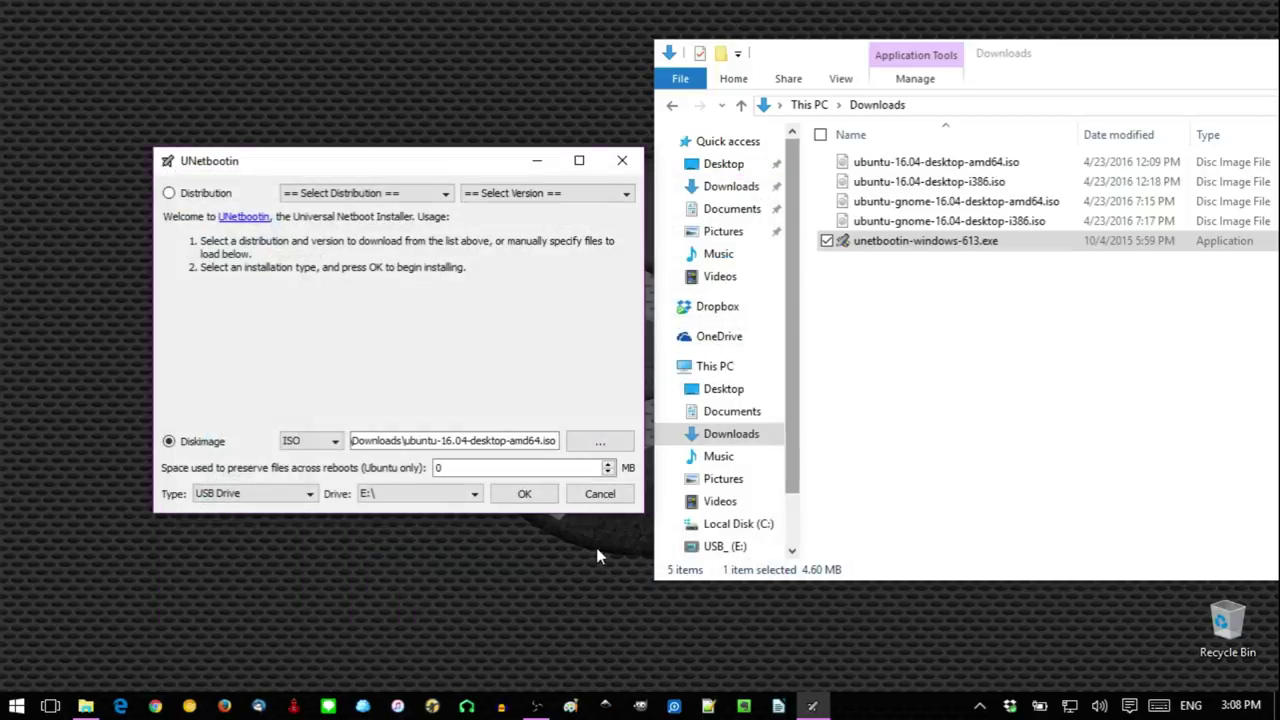
# Step: Choose E:\ as the target drive and check it against the USB_ drive's letter in This PC
pyautogui.click(446, 497)
pyautogui.click(444, 511)
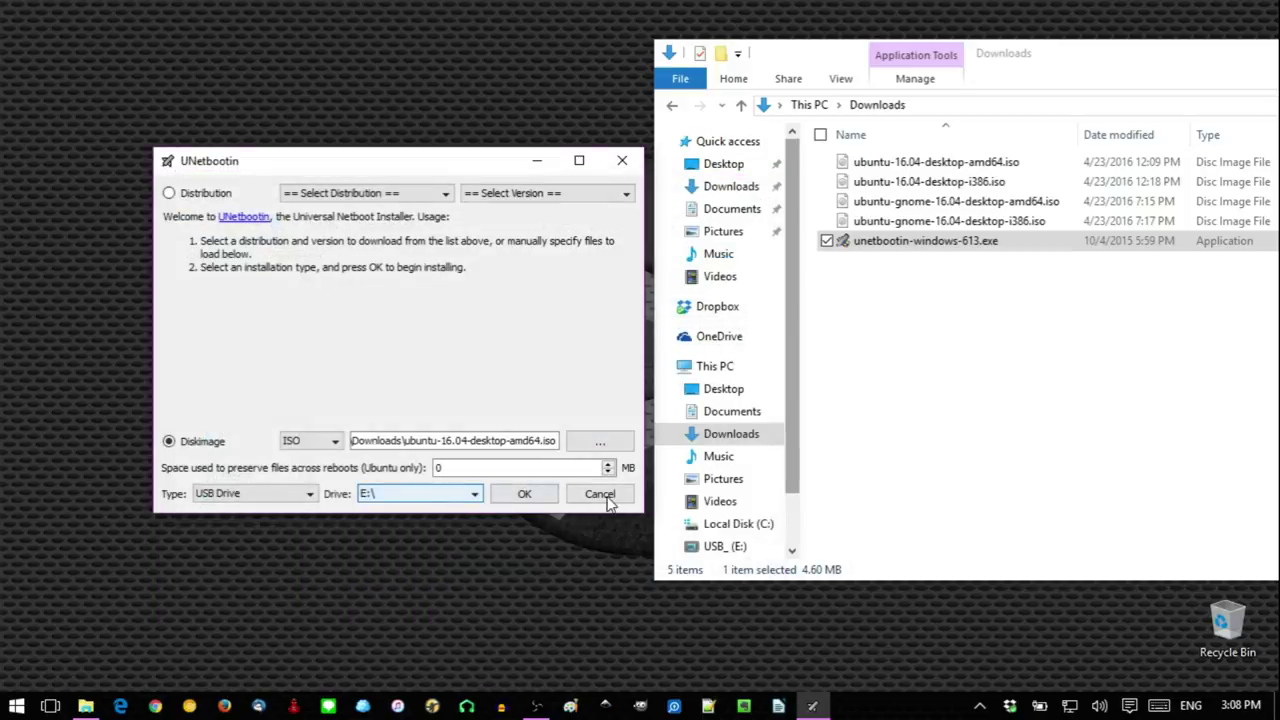
pyautogui.click(743, 366)
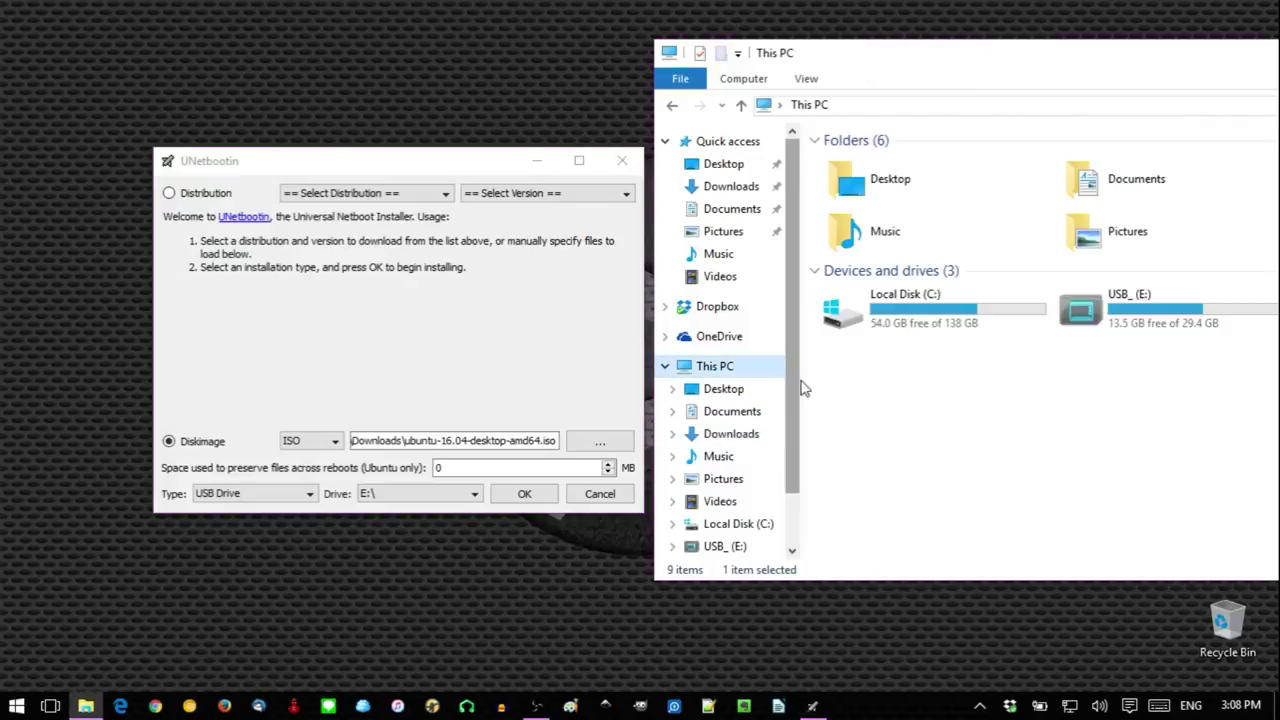
pyautogui.click(1129, 305)
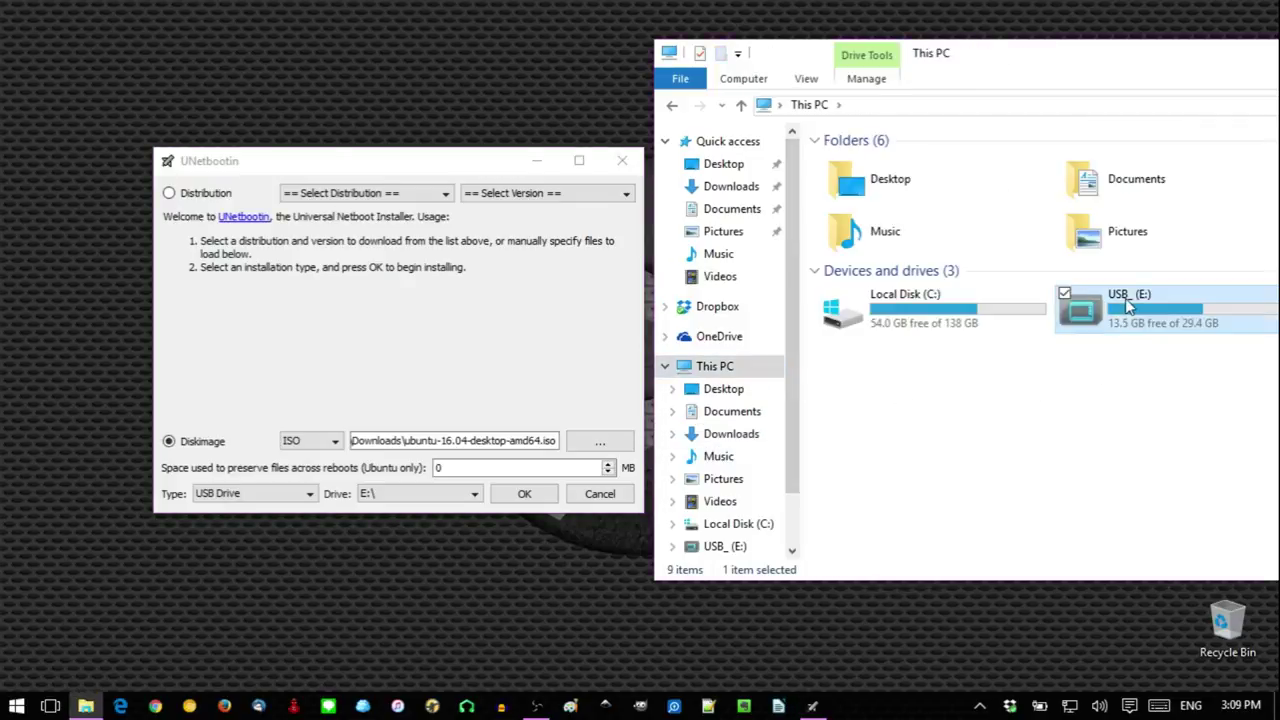
pyautogui.click(414, 494)
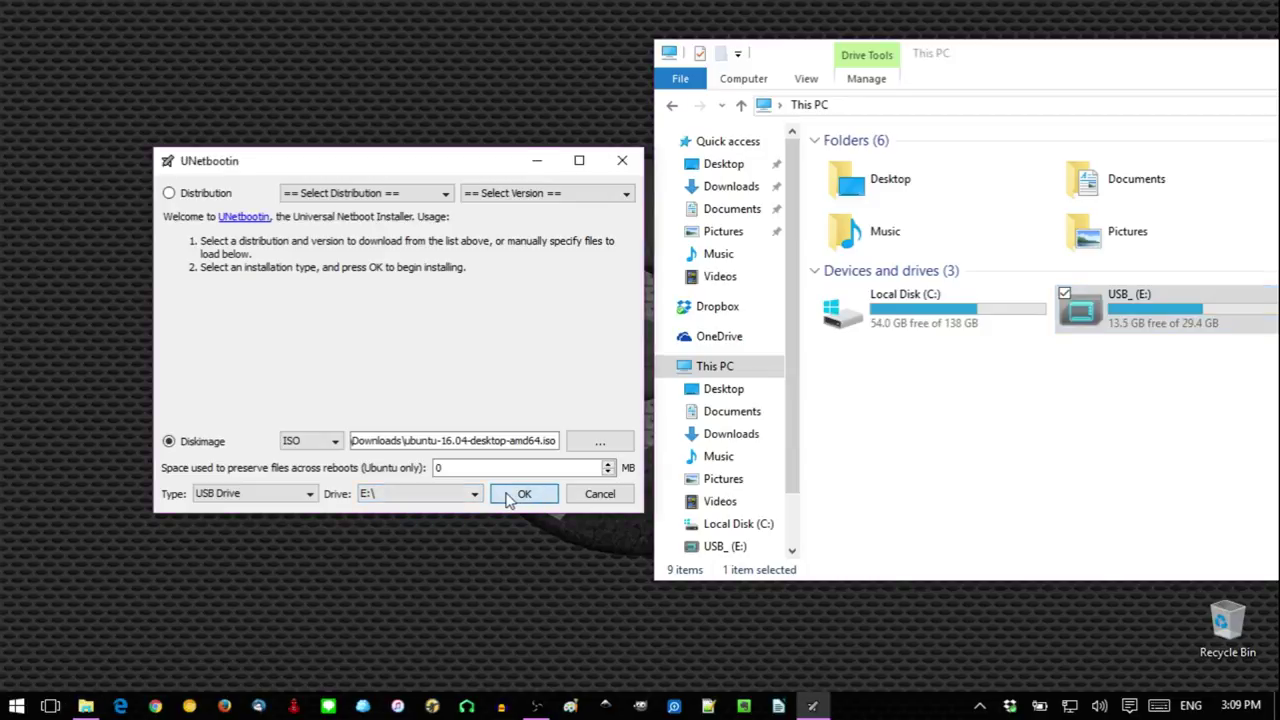
# Step: Start writing the image to the USB drive, overwrite all existing files, and exit UNetbootin without rebooting
pyautogui.click(515, 494)
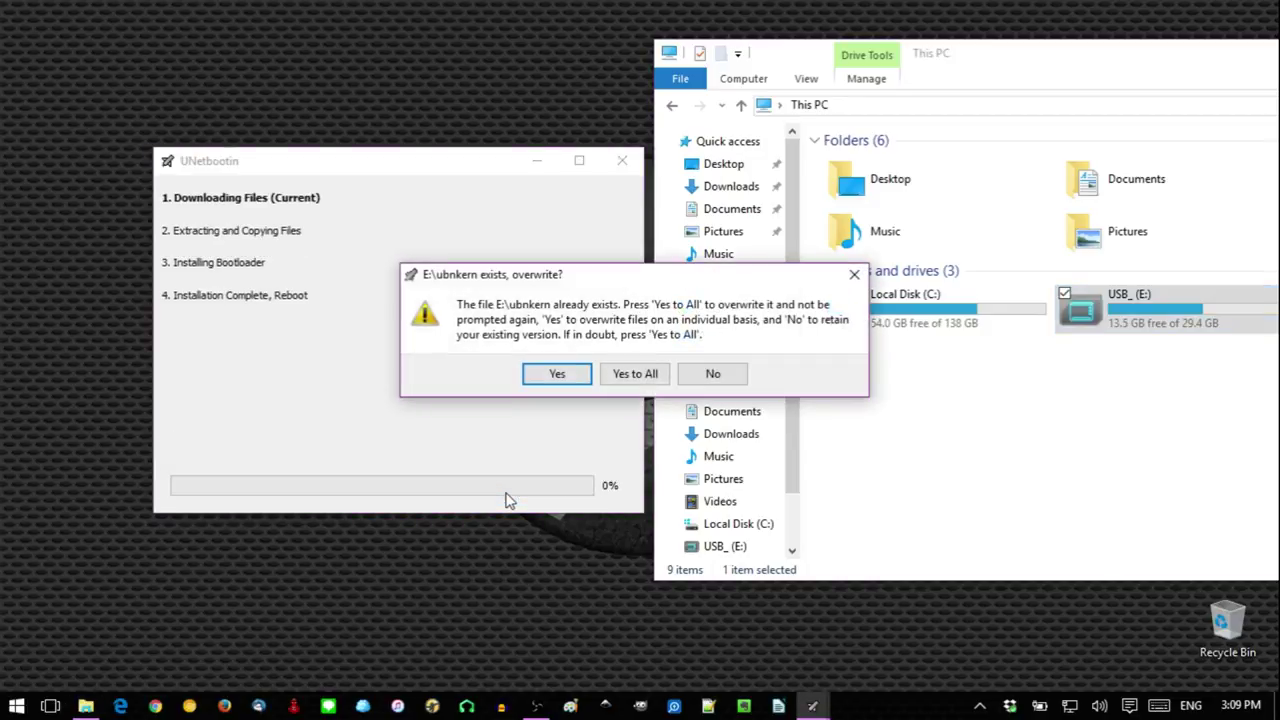
pyautogui.click(613, 382)
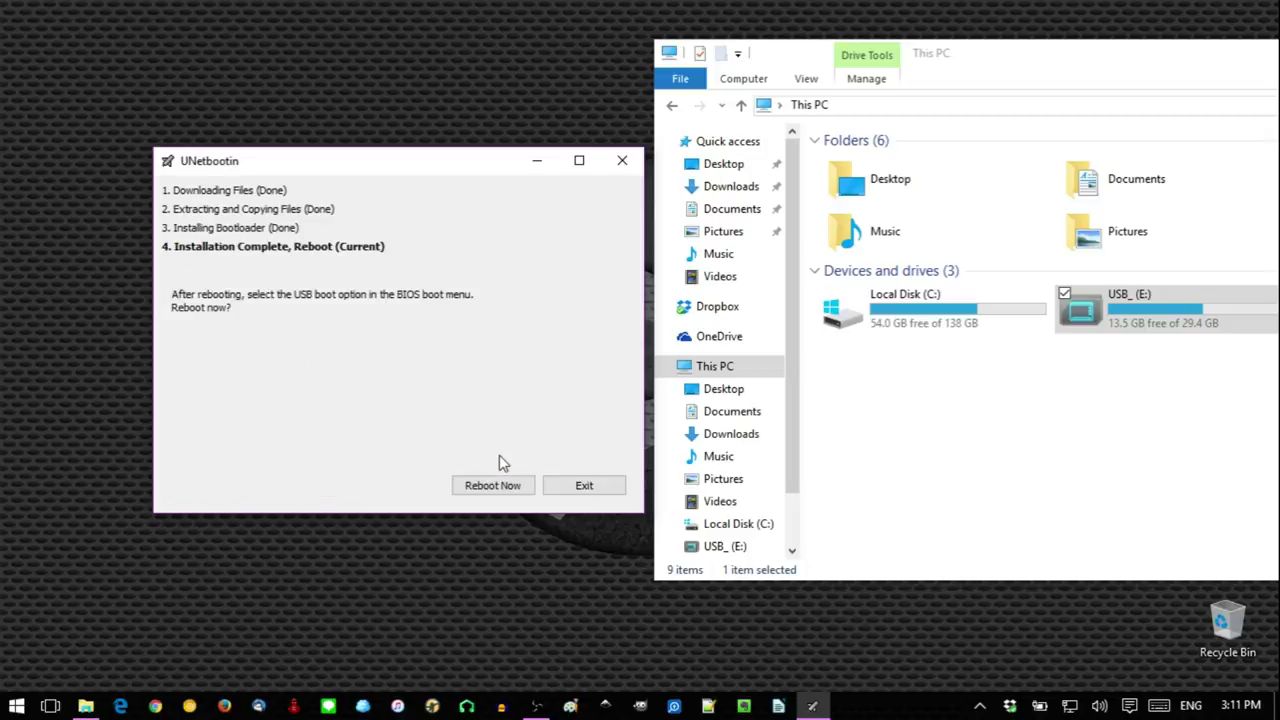
pyautogui.click(584, 485)
# Step: Move the This PC window back to the middle of the desktop and select the USB_ (E:) drive
pyautogui.moveTo(1060, 66); pyautogui.dragTo(545, 82)
pyautogui.click(594, 386)
pyautogui.click(597, 348)
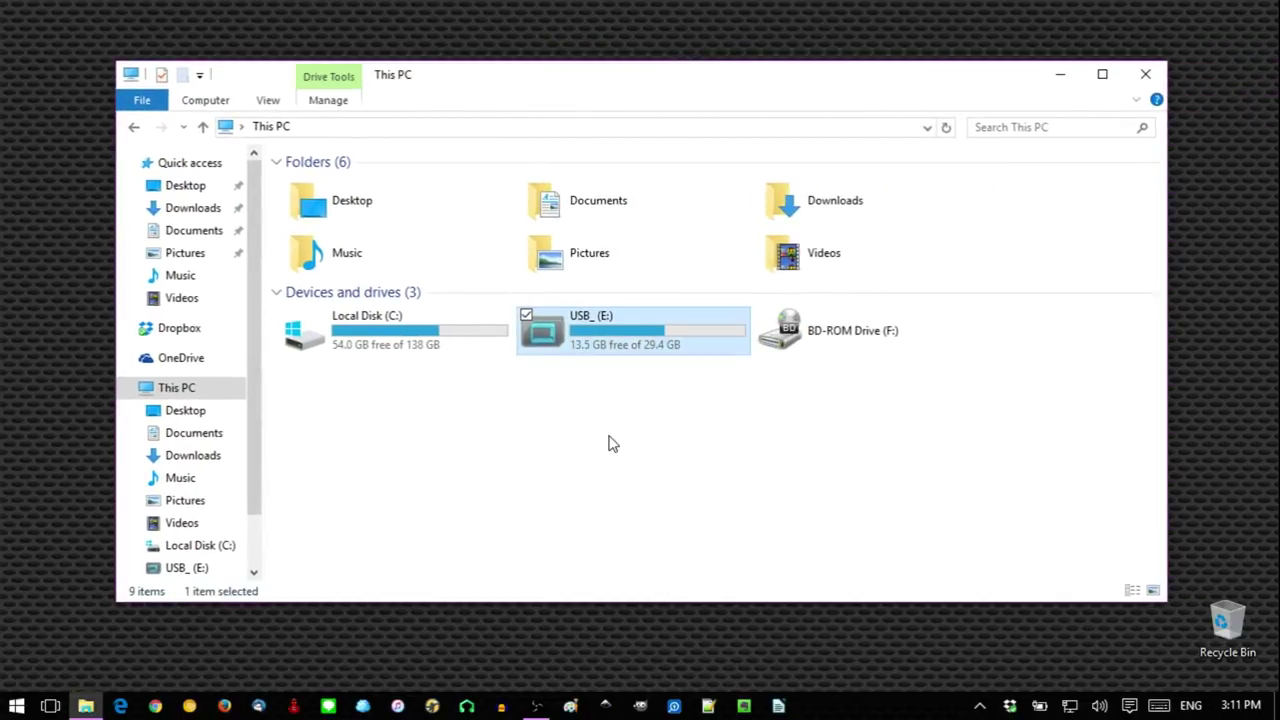
# Step: Open the properties of the USB_ (E:) drive and try to replace the end of its volume label with "buntu"
pyautogui.rightClick(178, 569)
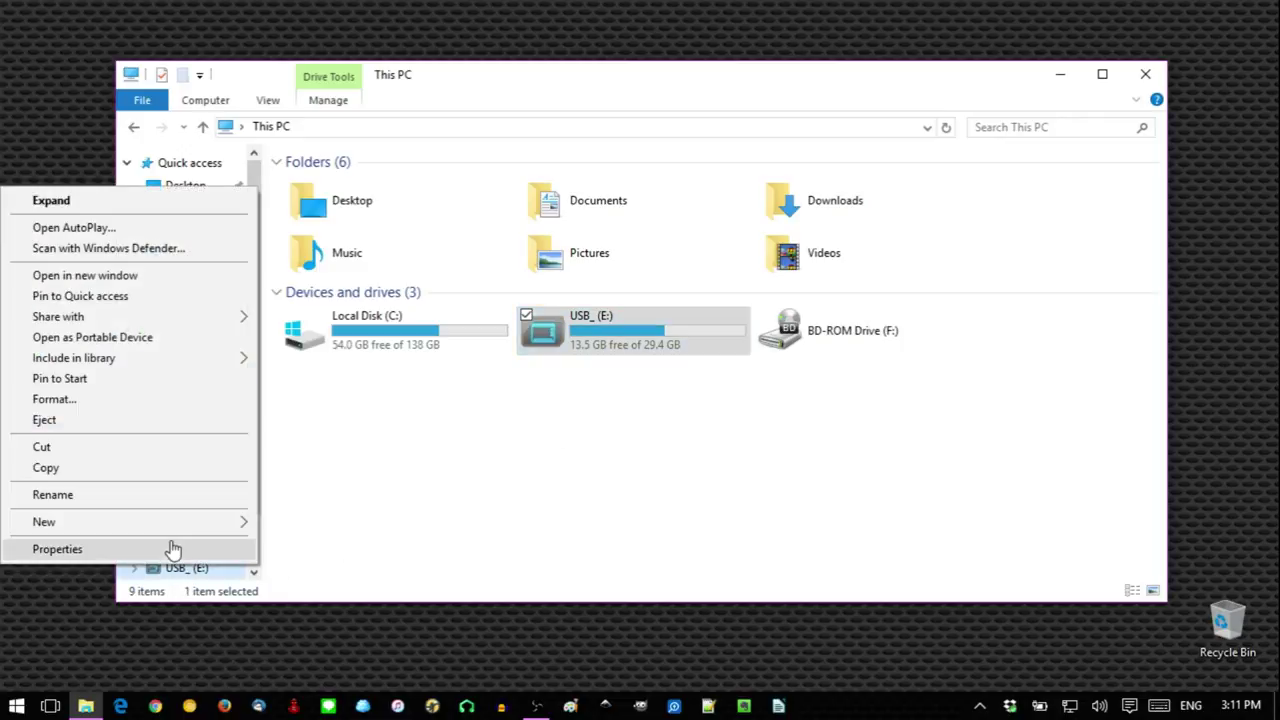
pyautogui.click(172, 551)
pyautogui.click(311, 310)
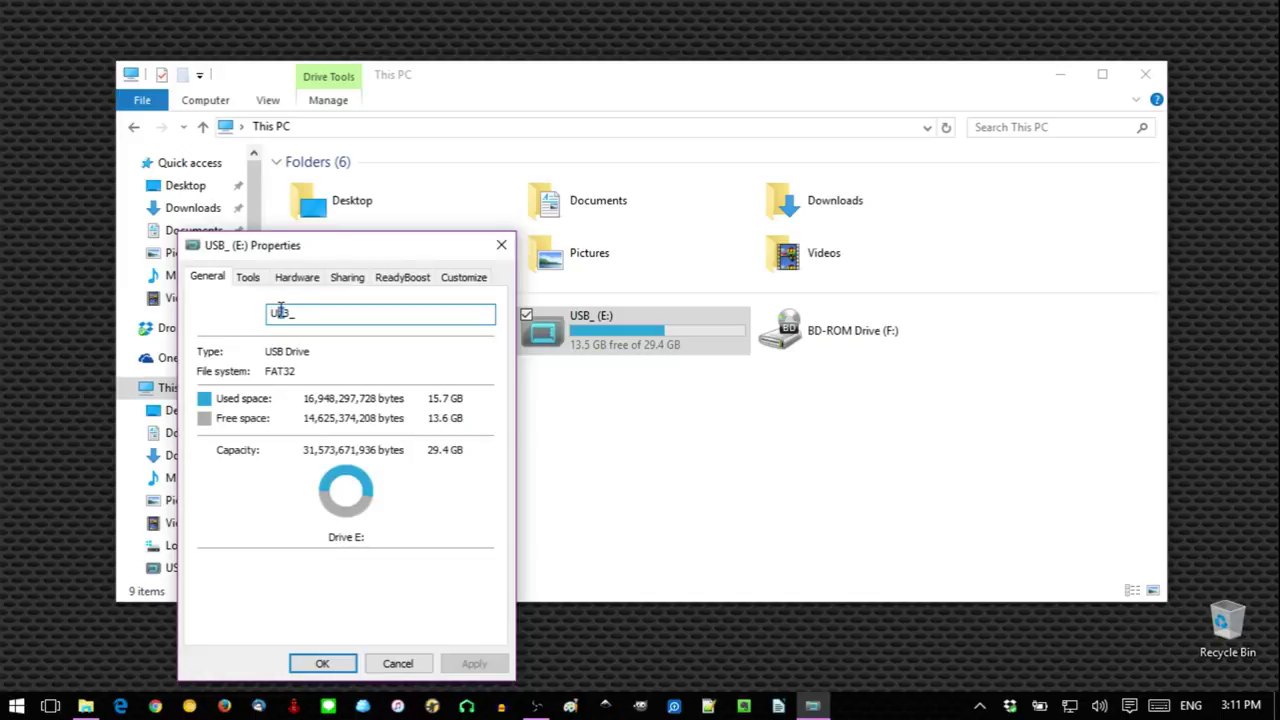
pyautogui.press('BackSpace')
pyautogui.write('buntu')
pyautogui.click(322, 663)
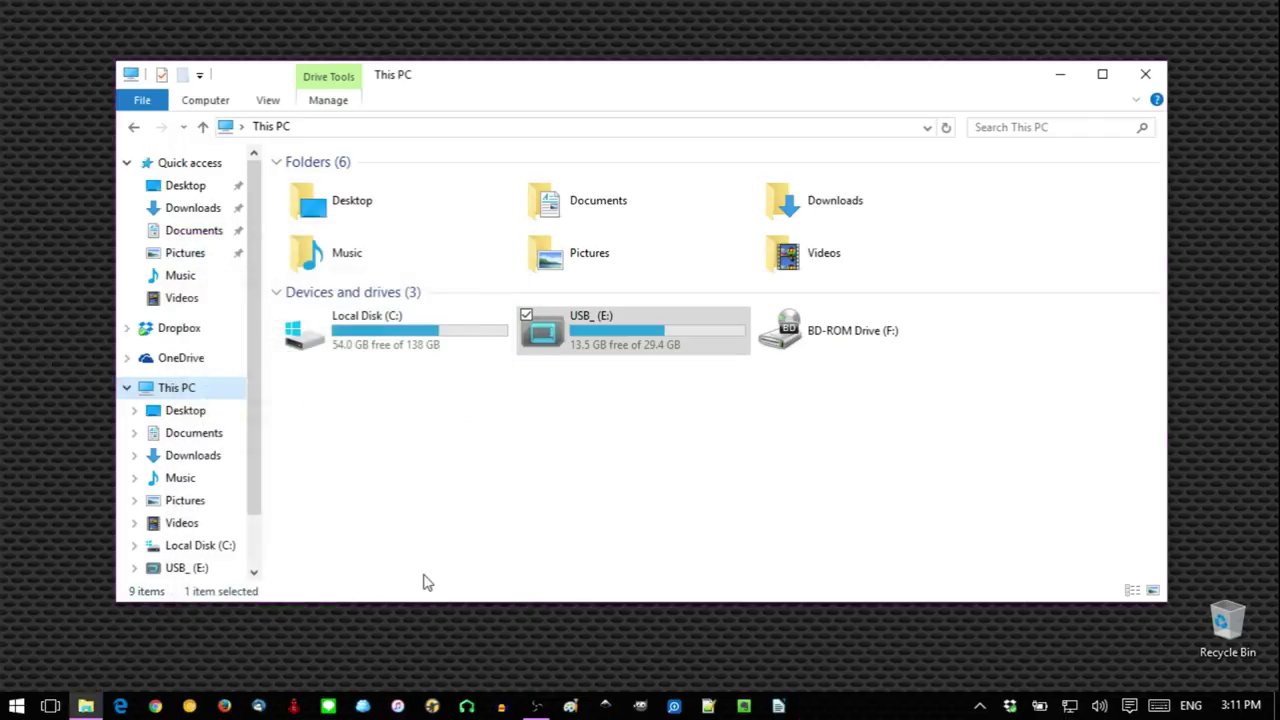